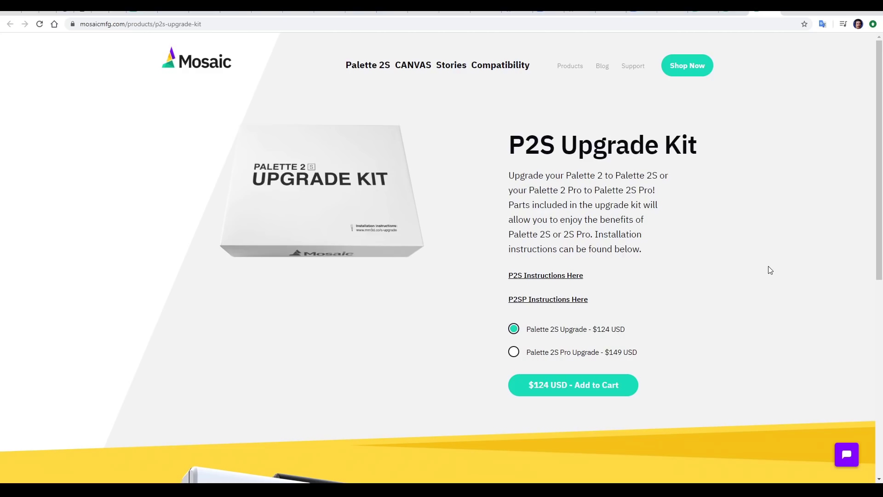
- Return to the Mosaic blog post about the faster splicing speed of the new splice cores
key(alt+Left)
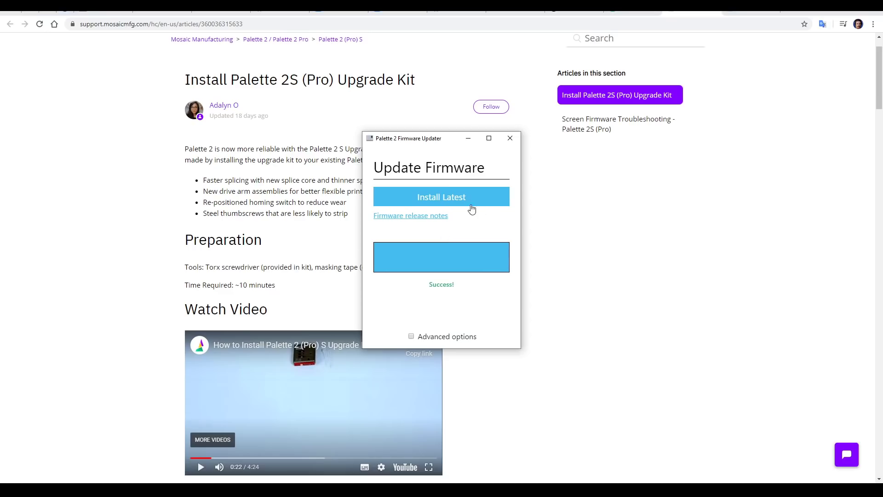
- Close the Firmware Updater and scroll the Install Palette 2S (Pro) Upgrade Kit article down to the comments
click(510, 138)
scroll(542, 218, down, 10)
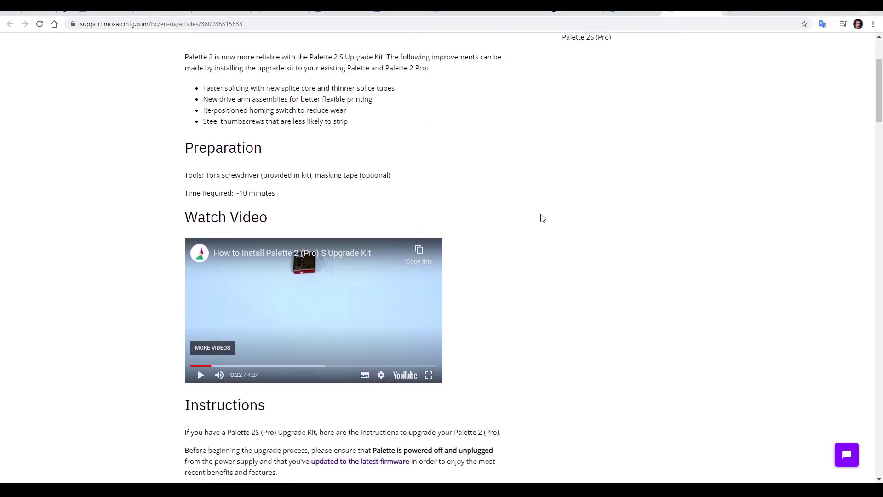
scroll(542, 218, down, 8)
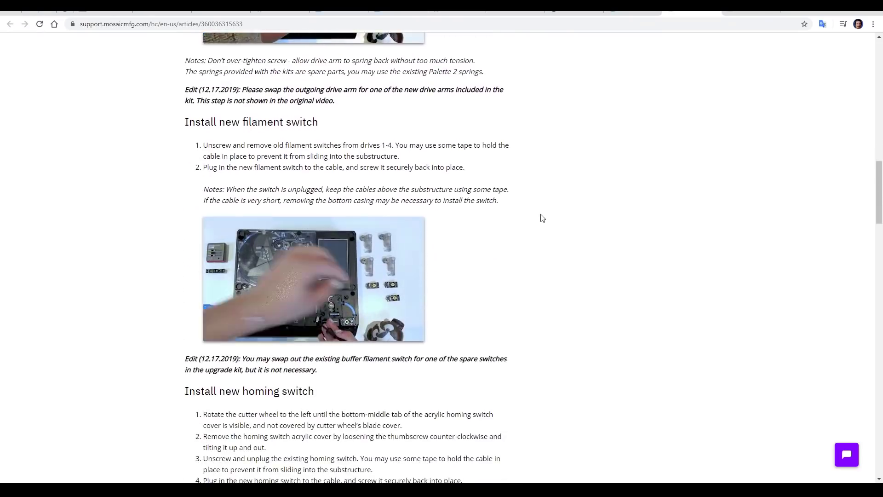
scroll(542, 218, down, 7)
scroll(542, 218, down, 6)
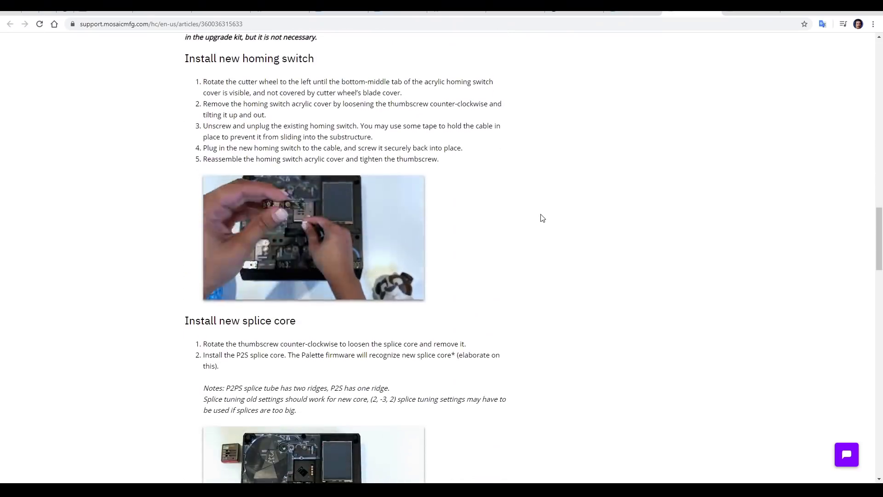
scroll(541, 217, down, 4)
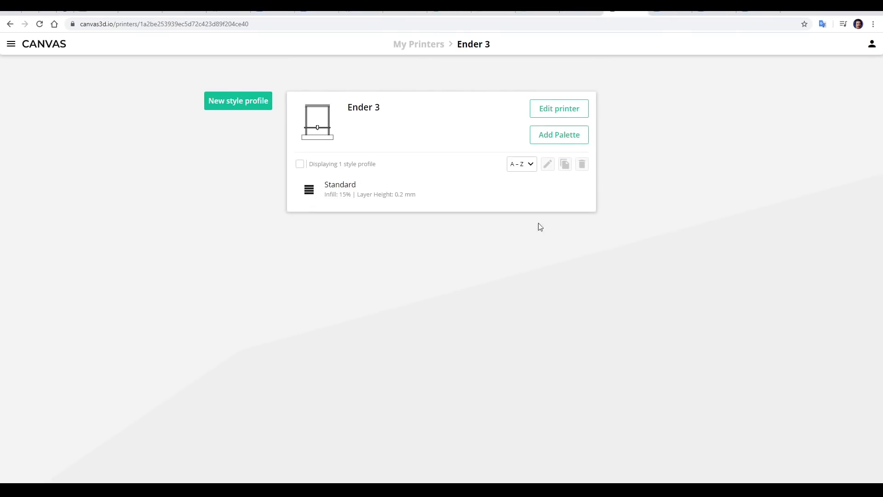
- Open the Ender 3's printer settings and enter 0 for the extruder's Bowden tube length
click(559, 111)
click(375, 124)
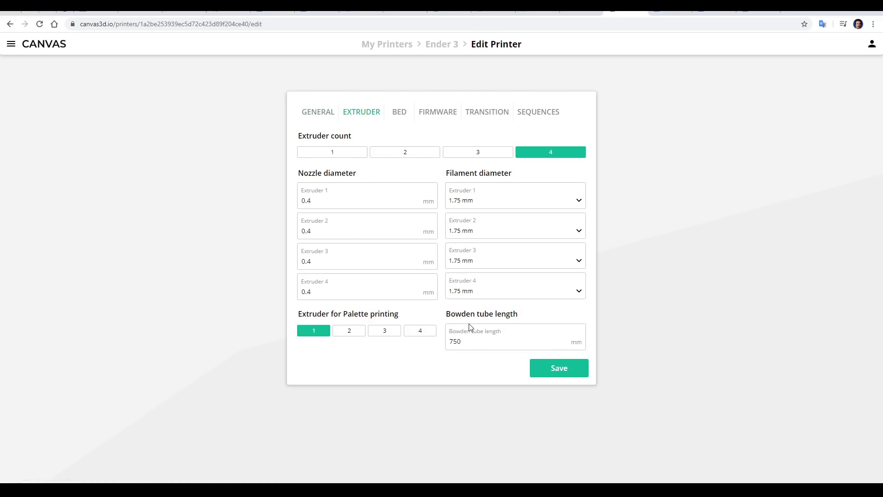
drag(470, 338, 447, 336)
text(0)
- Review the bed shape and size, and the start G-code sequence with its BLTouch G29 line
click(401, 112)
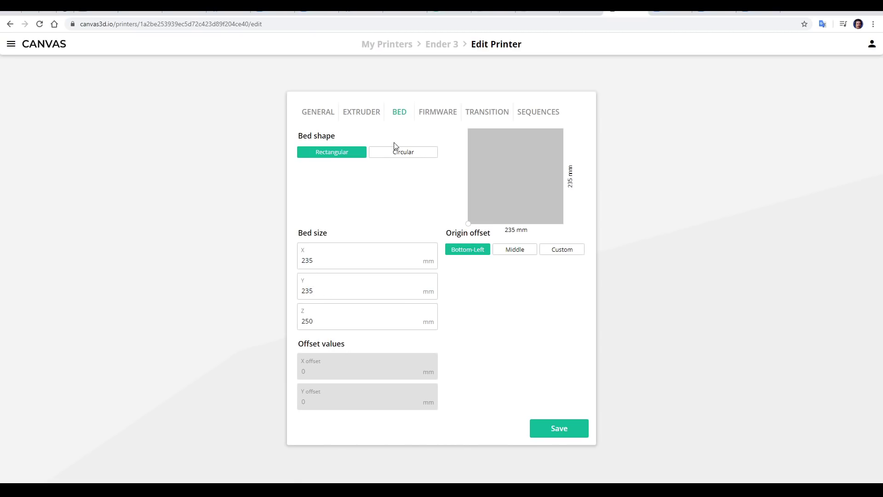
click(538, 112)
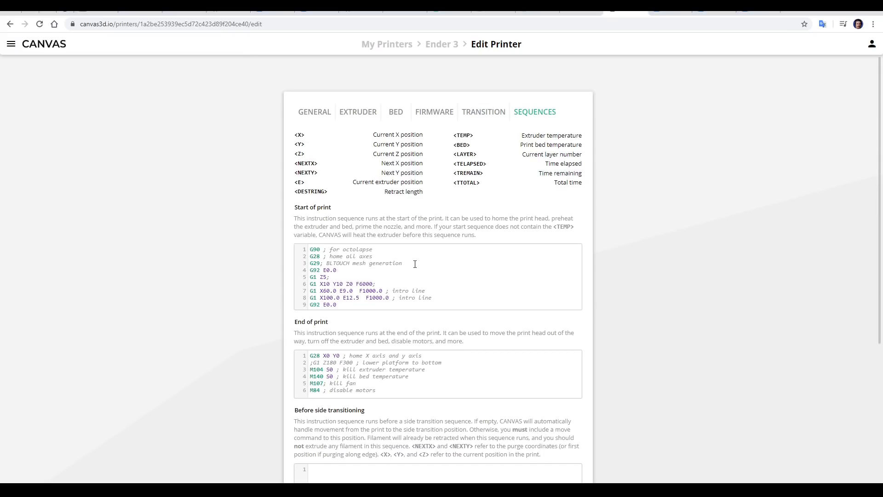
drag(415, 265, 315, 262)
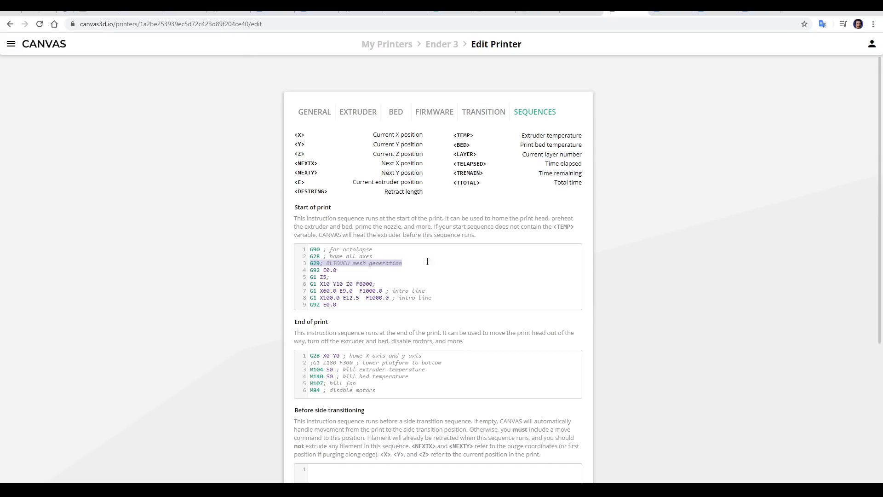
click(444, 262)
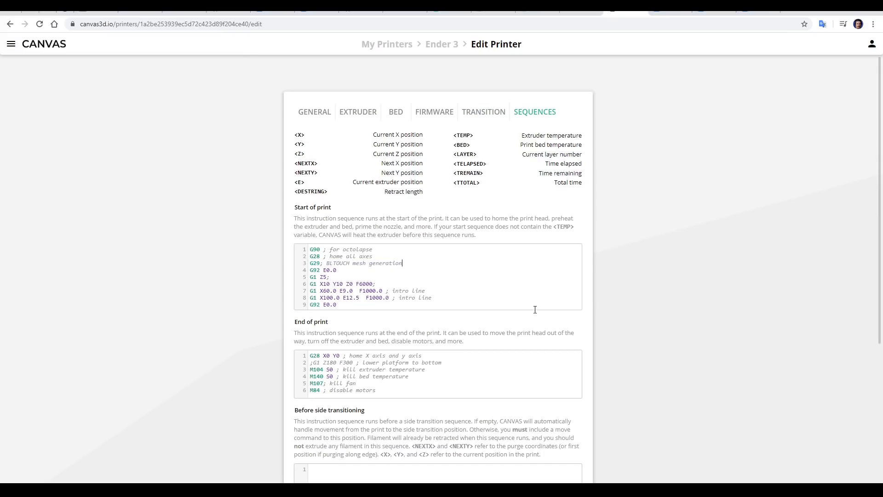
scroll(555, 347, down, 4)
- Choose Palette 2S with Connected (with CANVAS Hub) connection mode and save the setup
click(556, 428)
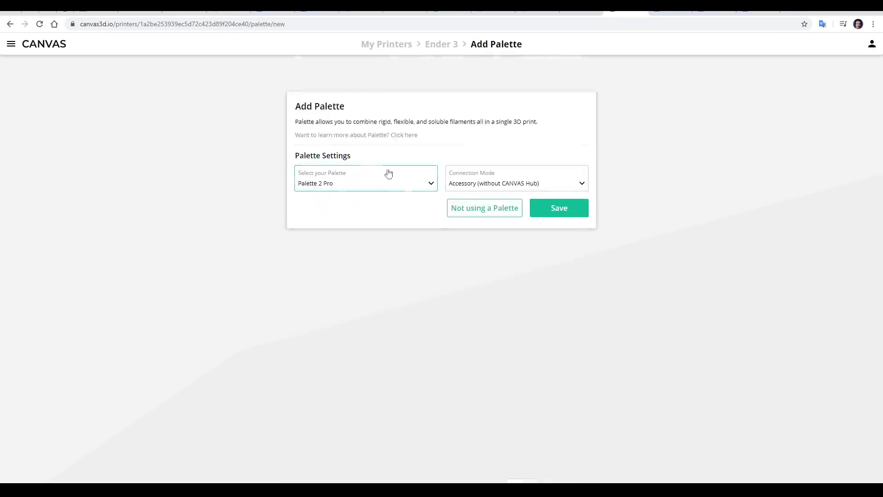
click(403, 186)
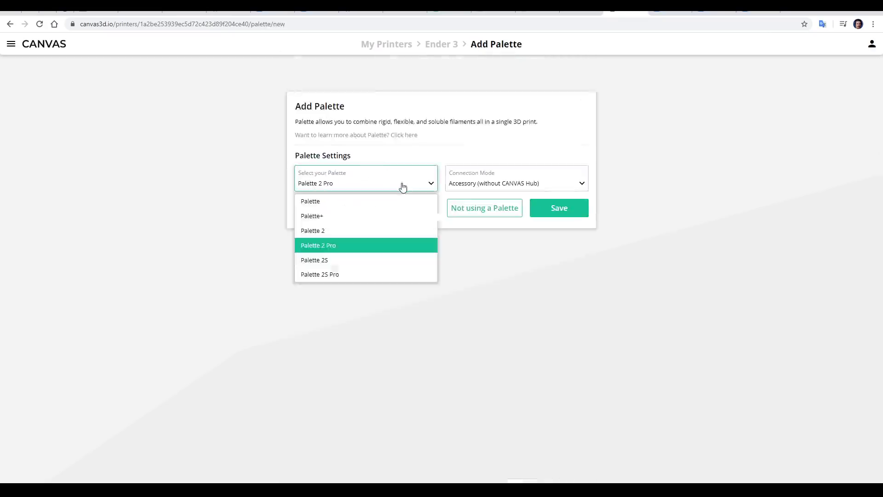
click(332, 262)
click(549, 178)
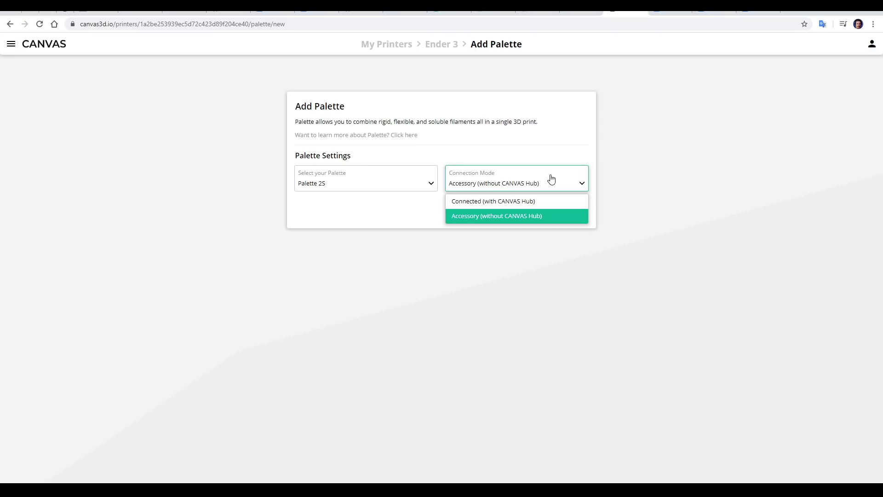
click(520, 203)
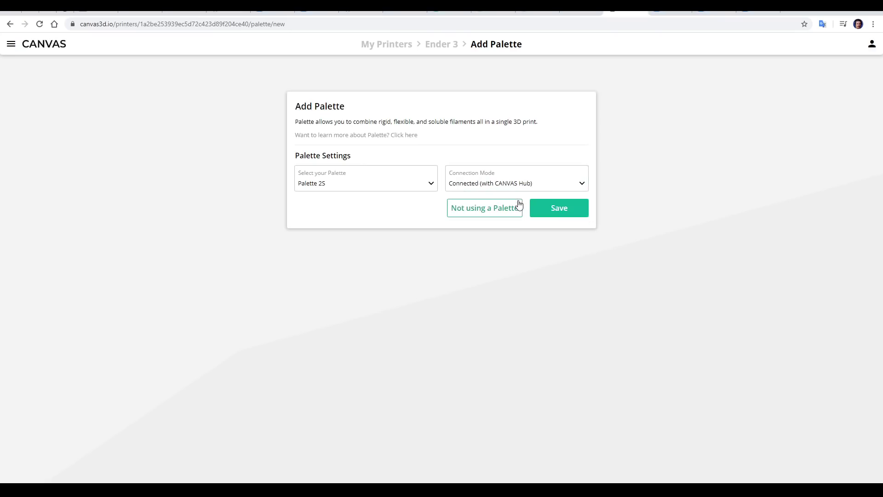
click(561, 216)
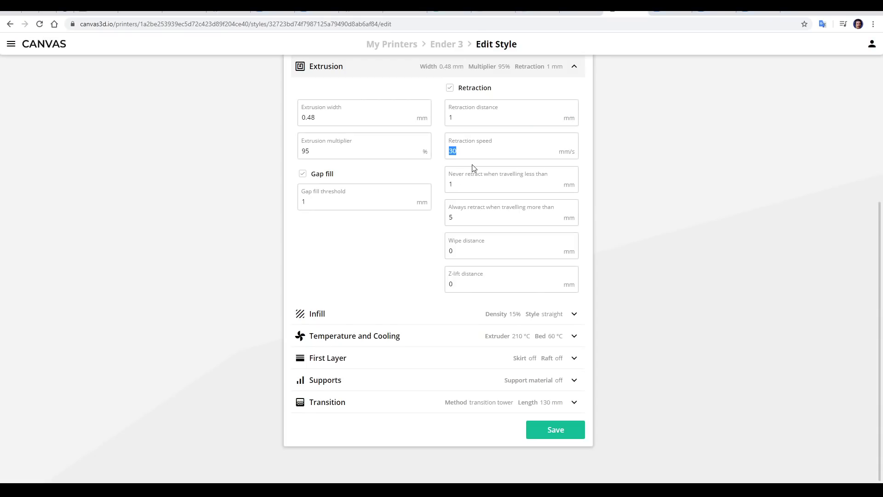
- Update the Standard style's retraction settings (entering 40), check the infill section, and save the profile
text(40)
click(474, 190)
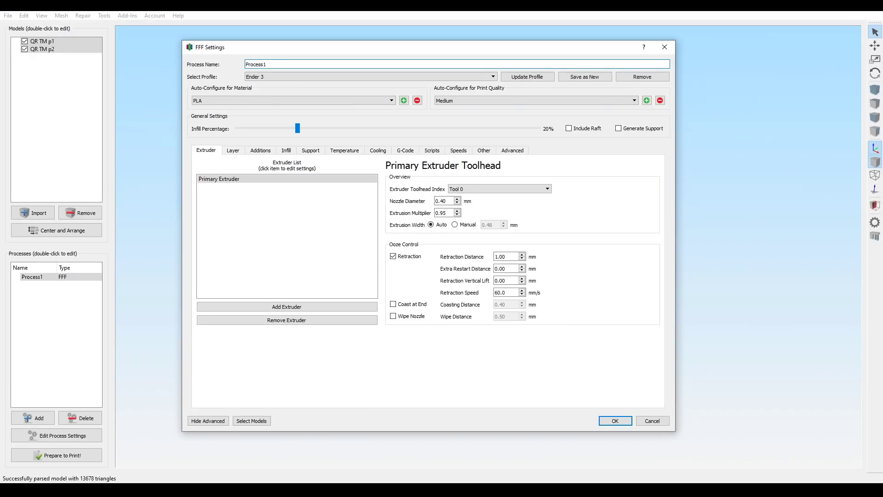
click(317, 453)
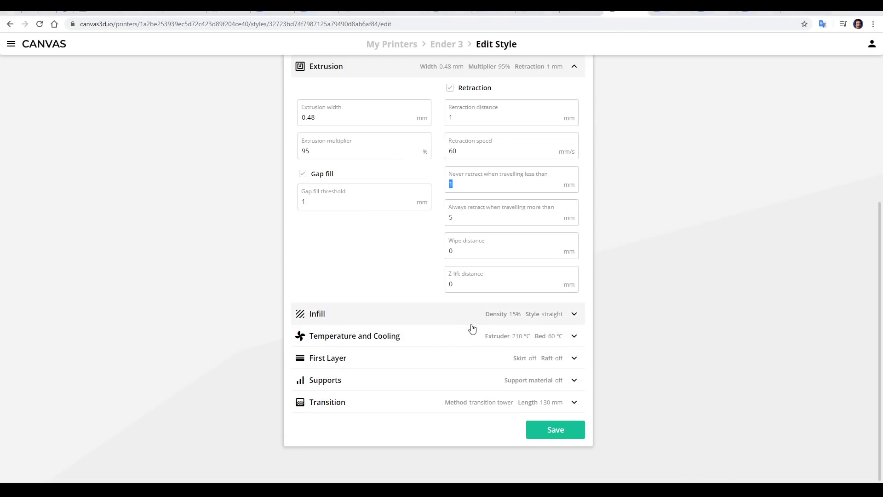
click(446, 314)
click(556, 430)
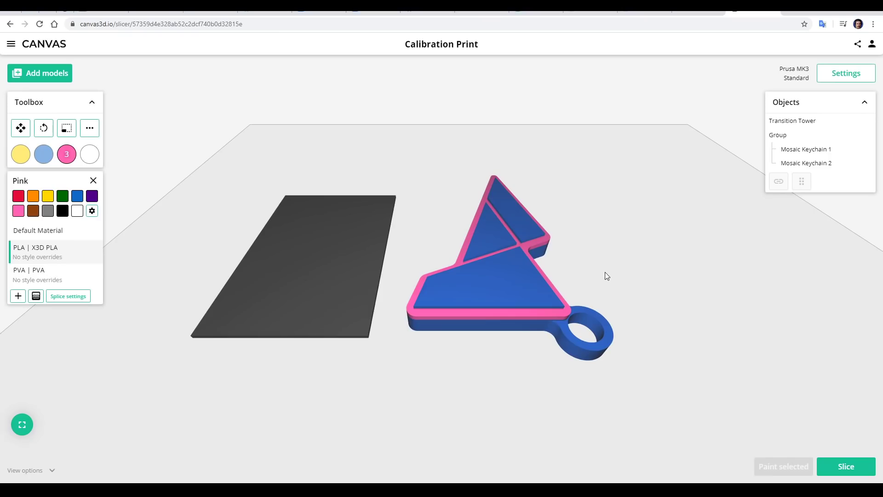
- Slice the Calibration Print, send it to CANVAS Hub, and switch to the Hub page
mouse_move(605, 272)
mouse_down()
mouse_move(603, 186)
mouse_move(608, 283)
mouse_up()
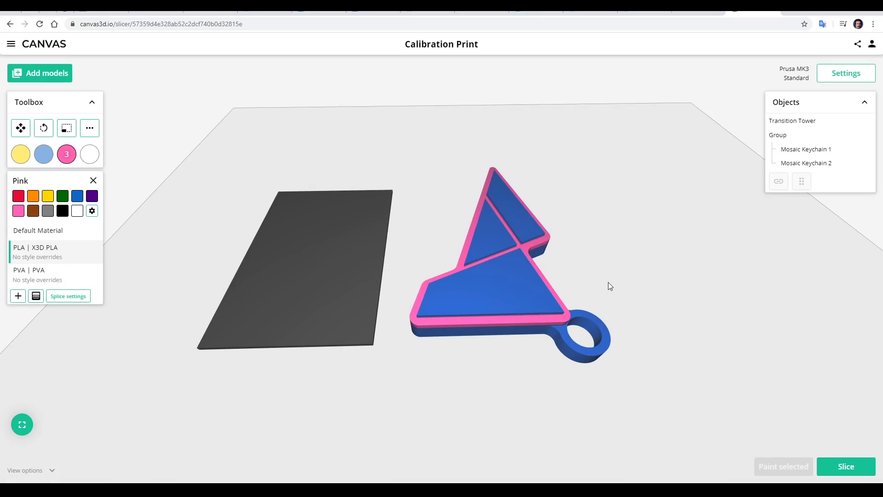
click(823, 466)
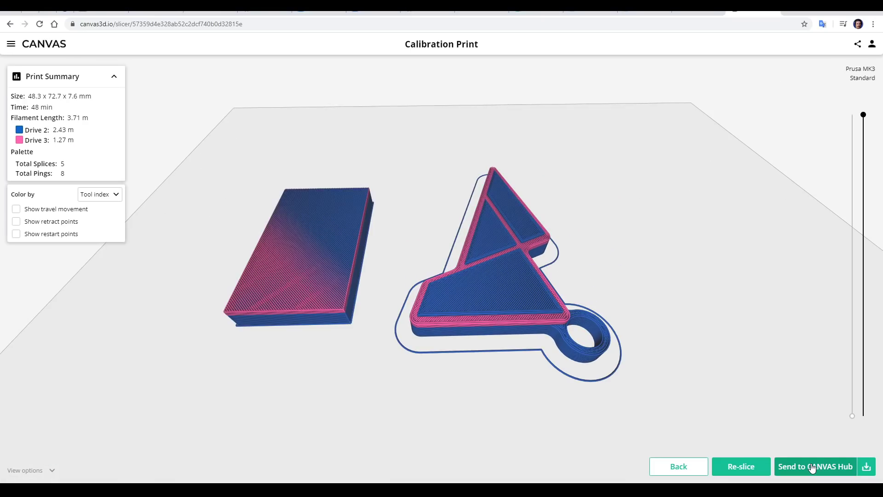
click(812, 466)
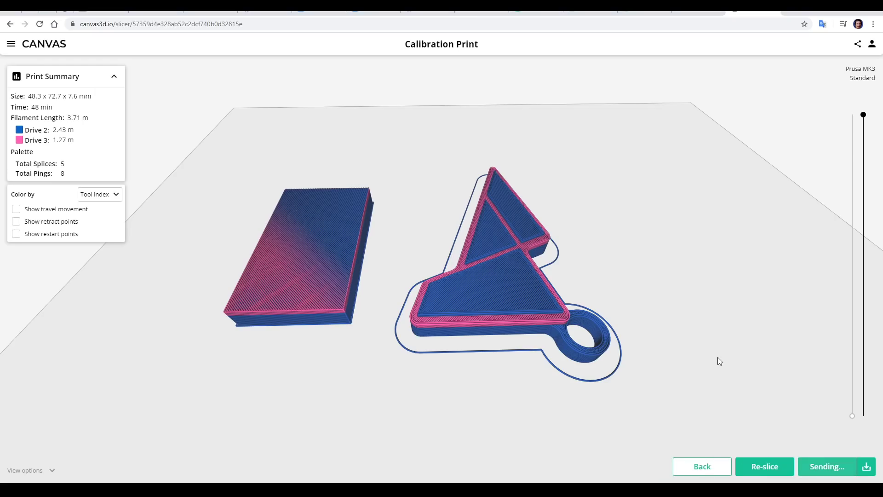
key(ctrl+shift+Tab)
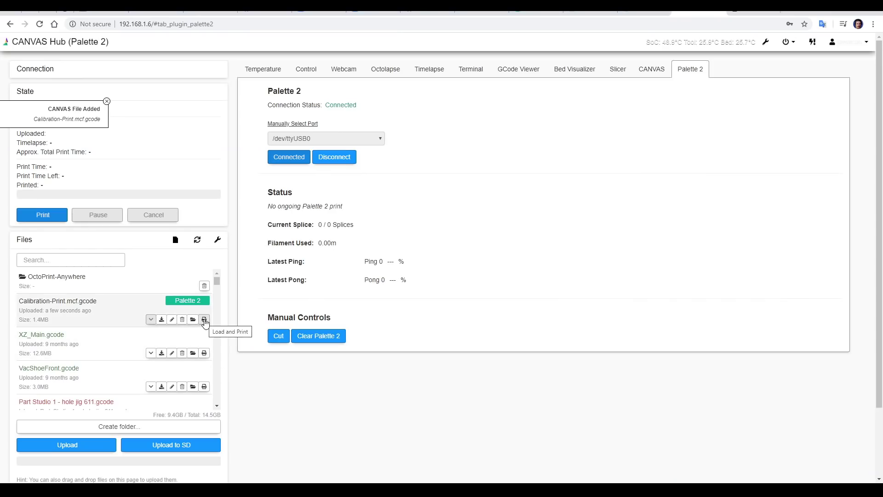
- Load and print Calibration-Print.mcf.gcode, then scroll through the earbud job's Ping and Pong lists
click(205, 320)
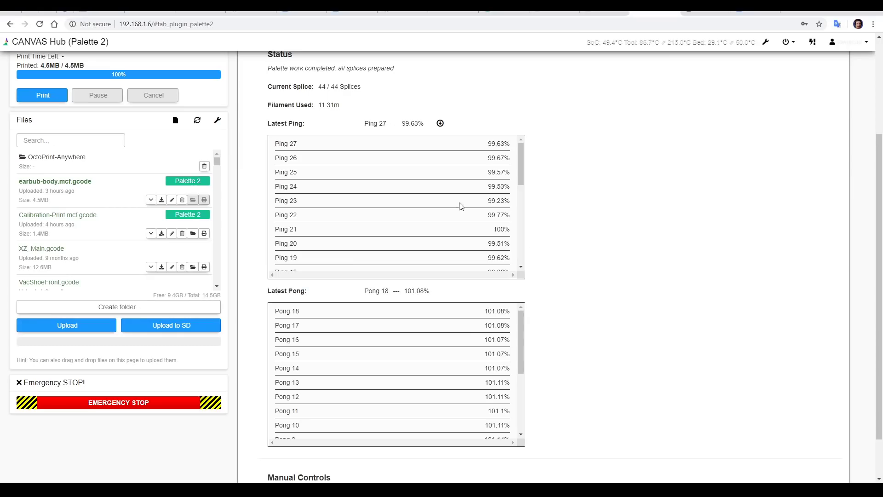
scroll(460, 203, down, 5)
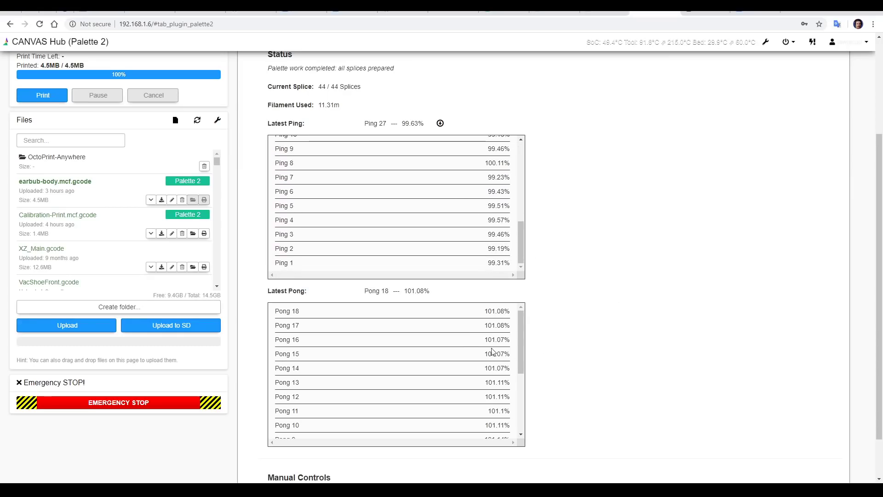
scroll(492, 351, down, 3)
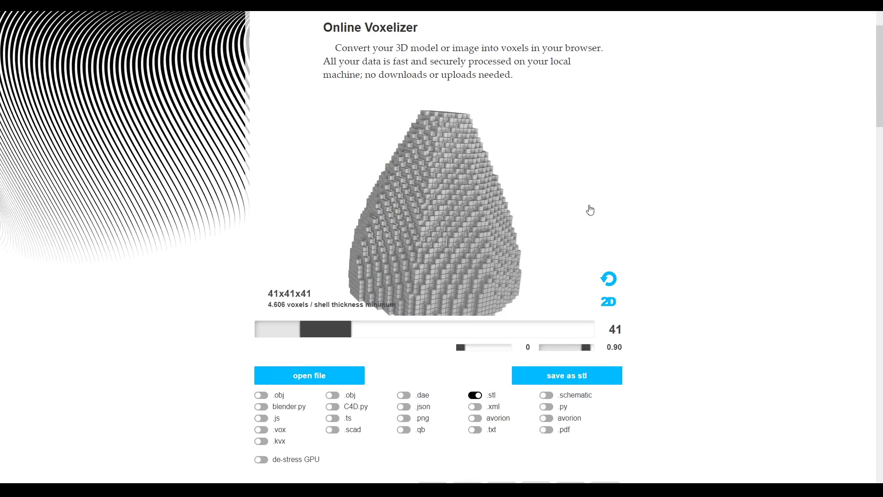
- Orbit the voxel model, raise the second value to 1.00 and set the shell thickness to 512
drag(486, 222, 444, 227)
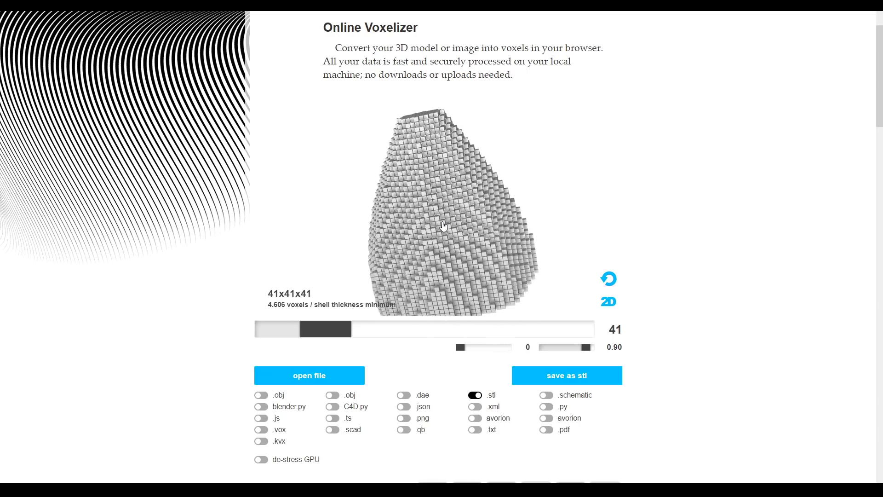
drag(506, 221, 508, 242)
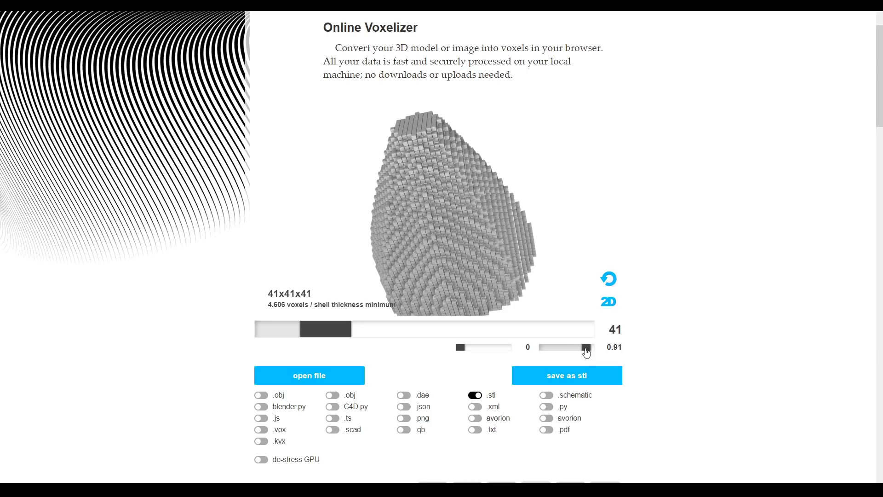
drag(586, 352, 594, 352)
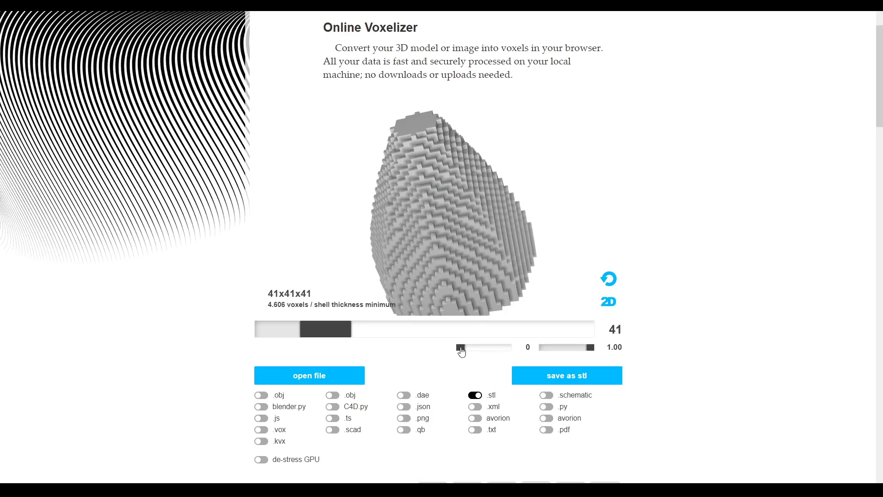
drag(461, 351, 508, 349)
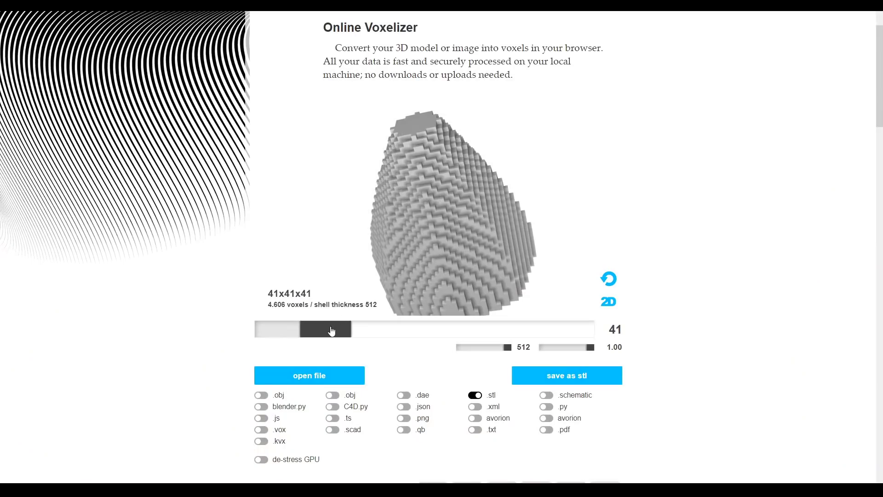
- Change the voxel resolution from 41 to 14, then 7, then 137, and zoom in
drag(331, 330, 301, 332)
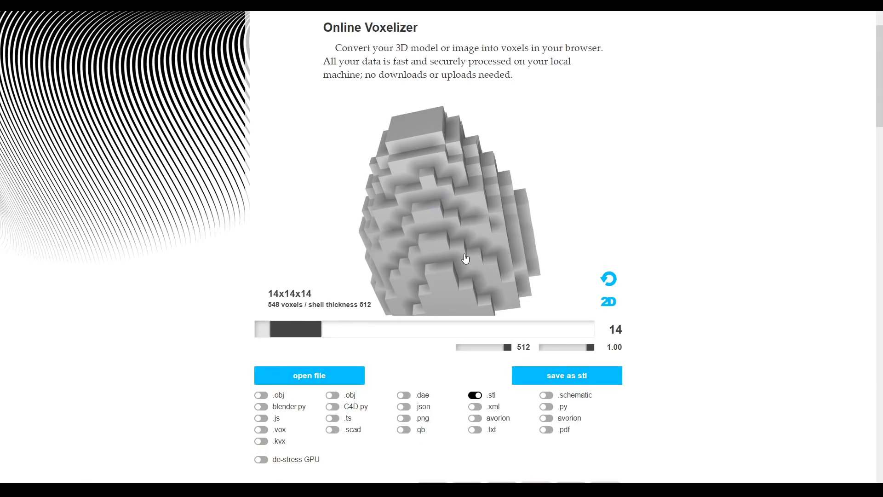
drag(306, 331, 446, 333)
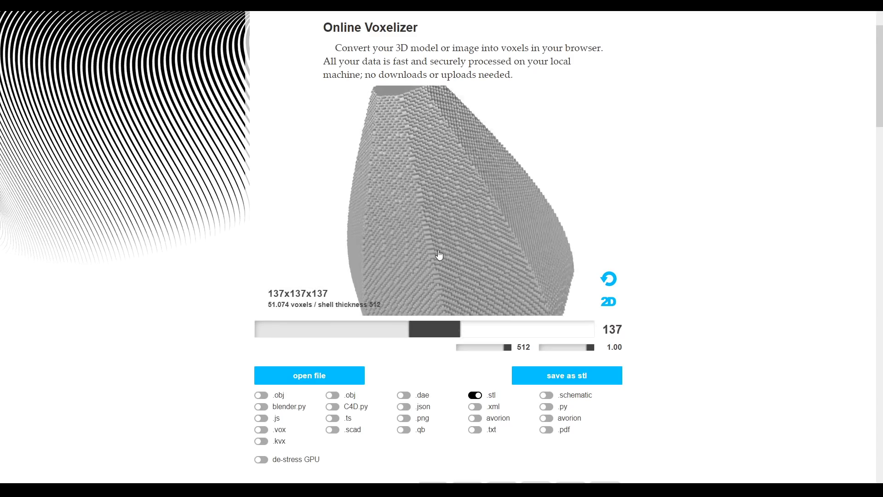
scroll(439, 254, up, 5)
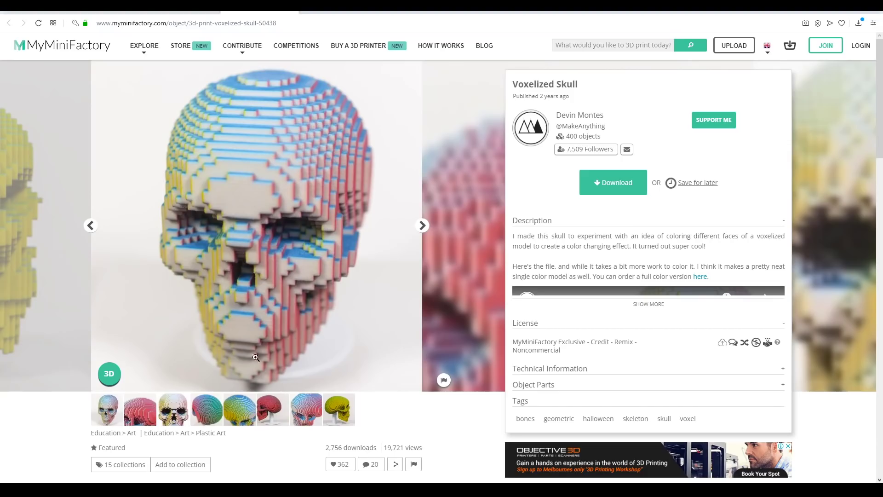
- Show the red, blue and green skull photo, then open voxellowpolyskull for painting in CANVAS
click(211, 406)
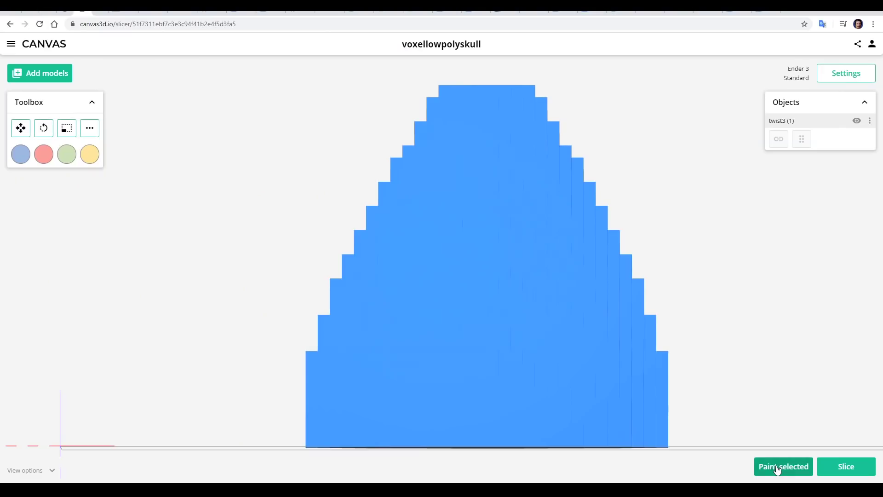
click(782, 467)
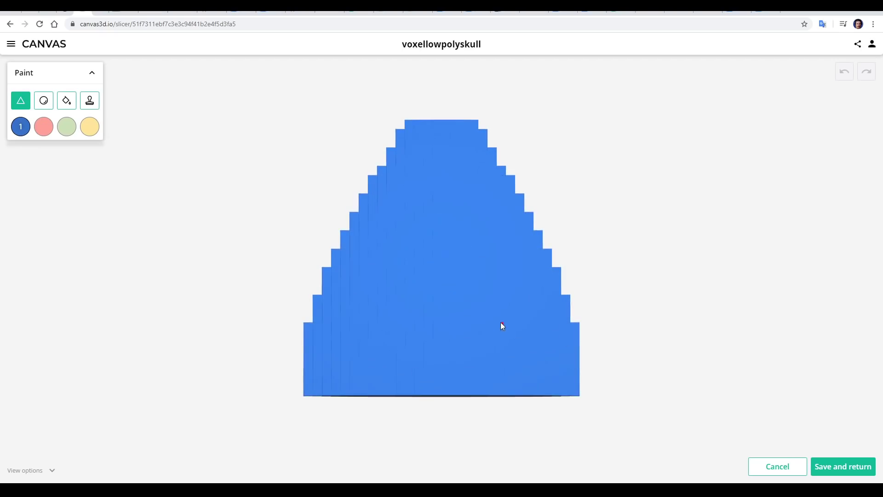
- Pick red and paint the skull's right stepped edge and a diagonal band up from the bottom
click(44, 127)
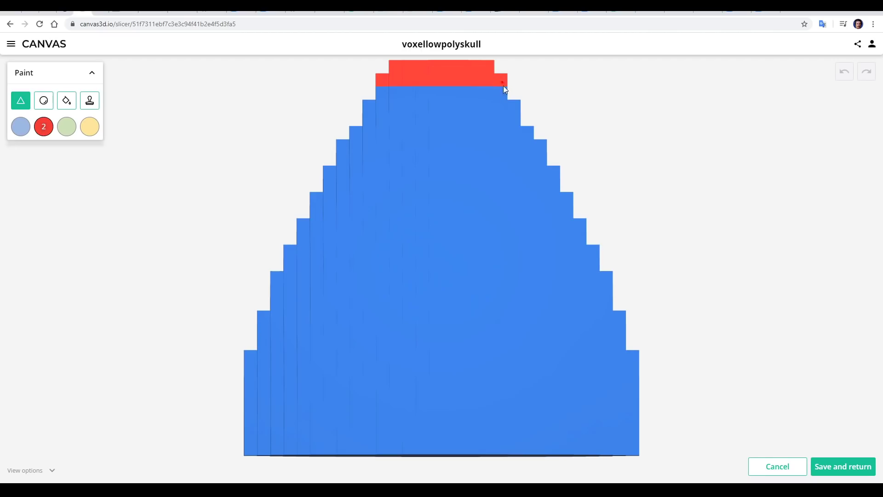
drag(536, 146, 557, 185)
drag(496, 453, 575, 381)
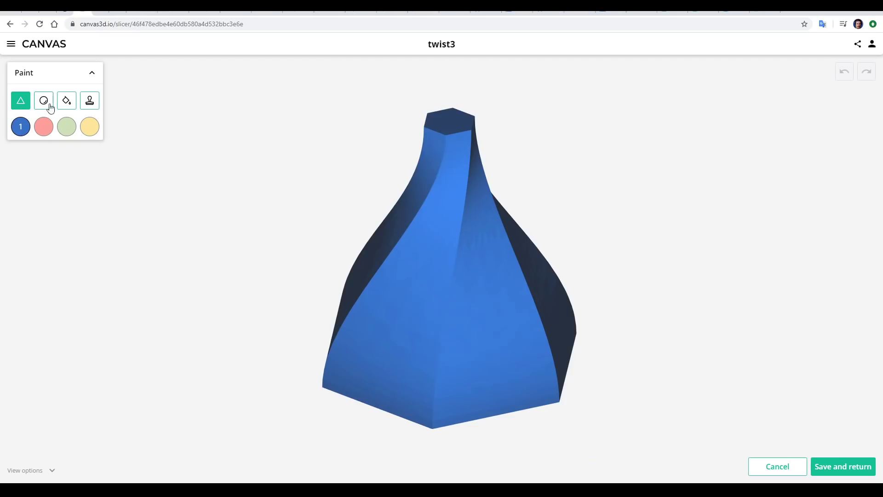
- Brush-paint a large green region on the front face at brush size 4.8
click(44, 102)
click(67, 127)
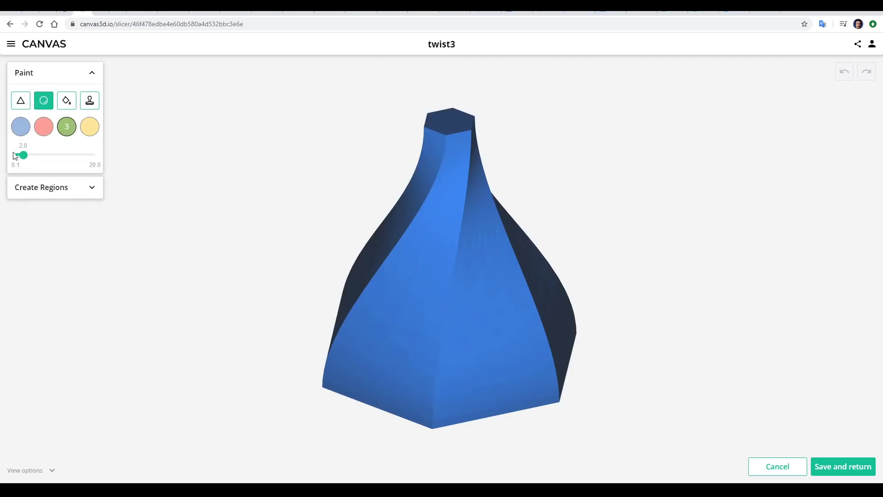
drag(21, 155, 36, 162)
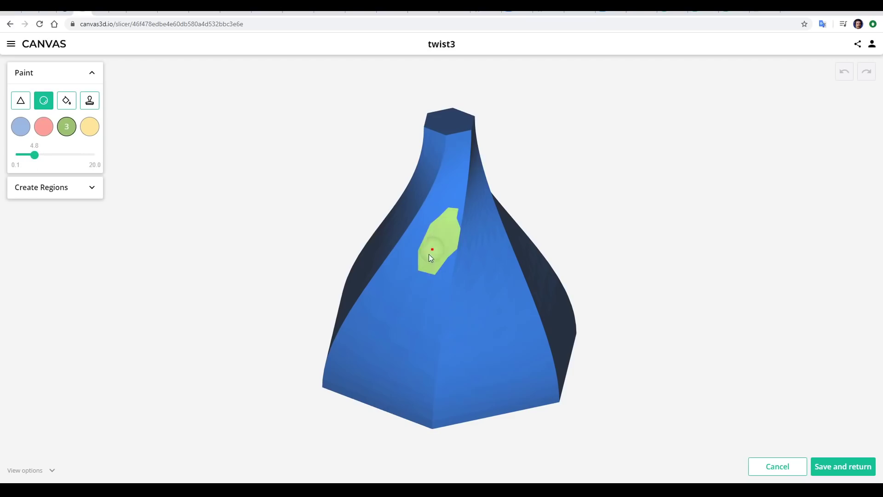
mouse_move(431, 257)
mouse_down()
mouse_move(391, 316)
mouse_move(444, 208)
mouse_move(437, 301)
mouse_move(410, 351)
mouse_move(459, 221)
mouse_up()
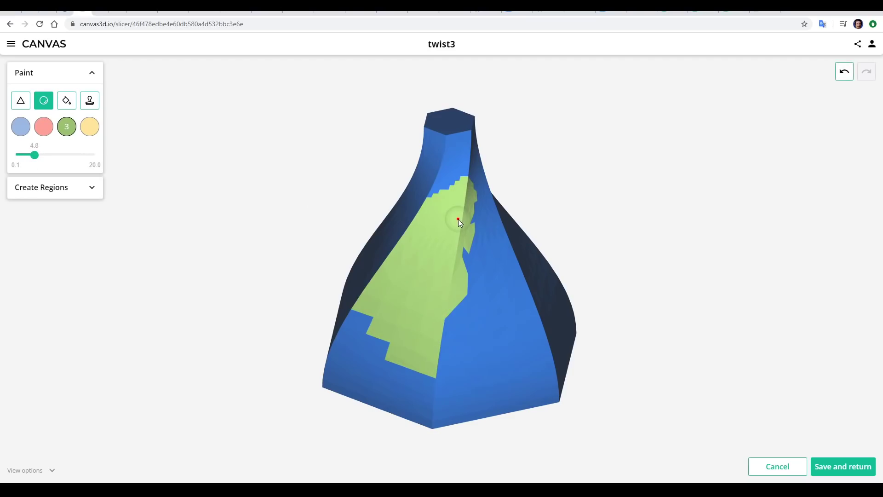
- Bucket-fill the model's blue areas with yellow and turn on Show boundaries
click(67, 100)
click(90, 127)
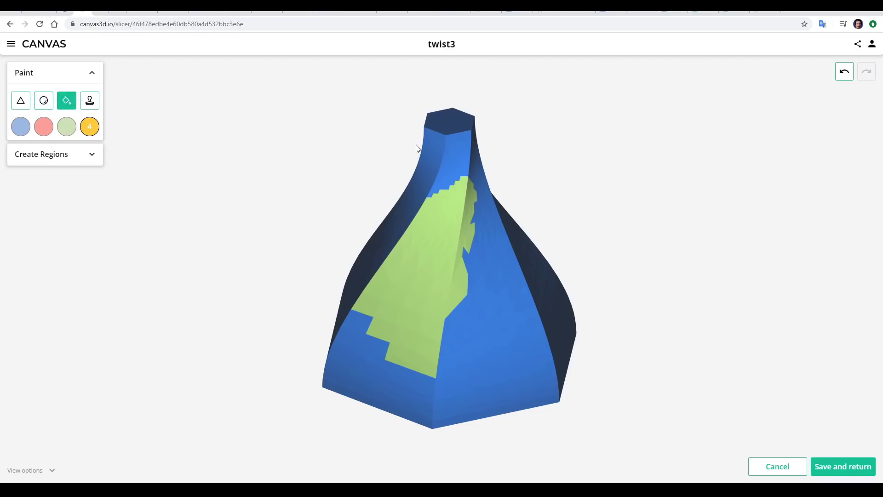
click(430, 153)
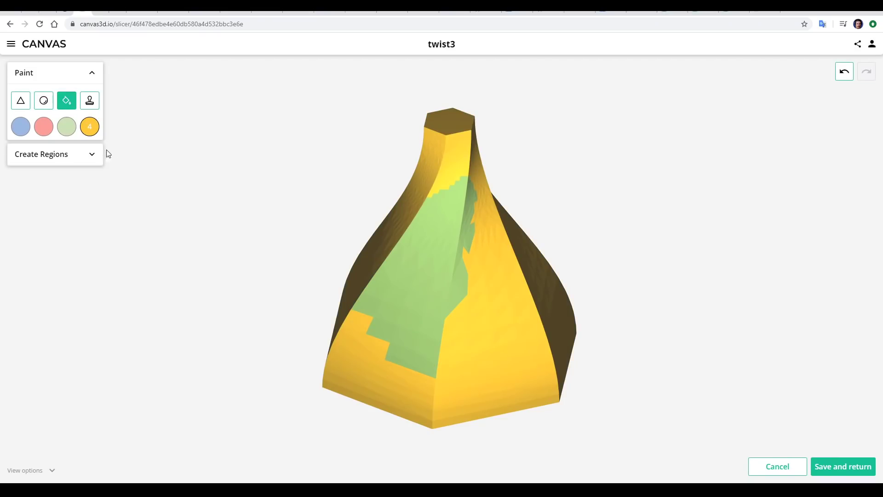
click(94, 155)
click(87, 177)
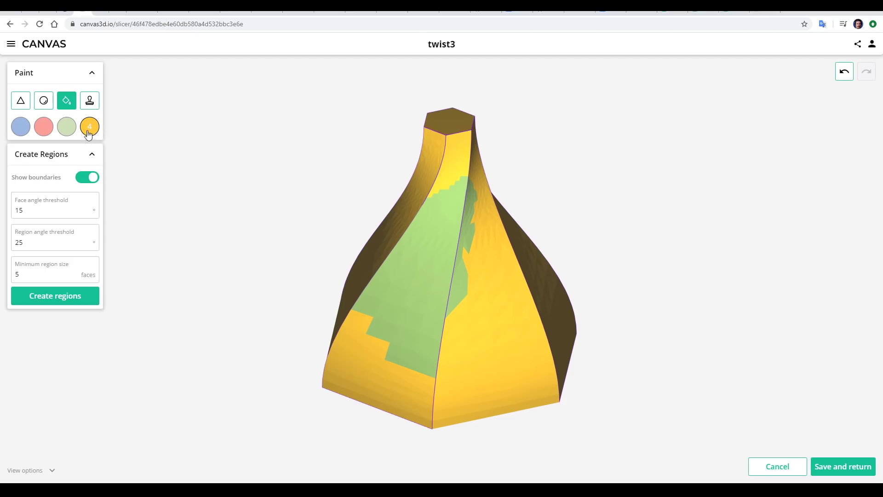
- Fill the lower-left yellow area with red
key(ctrl+z)
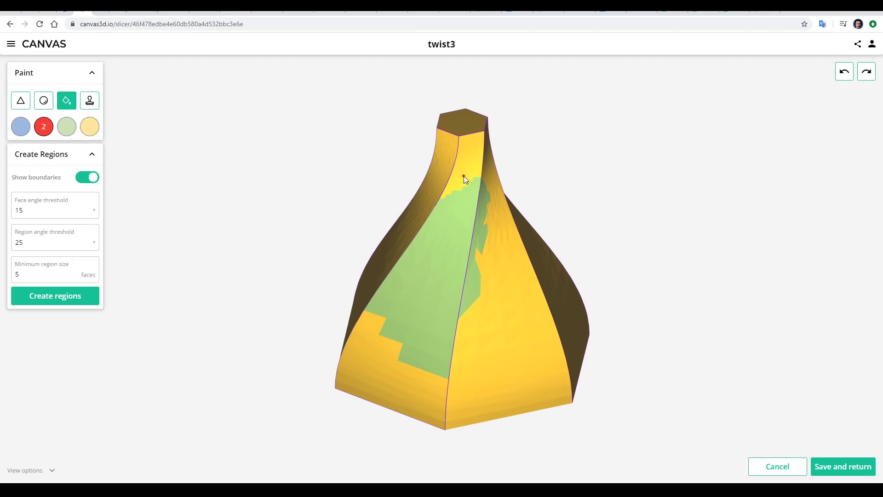
key(ctrl+y)
click(434, 264)
drag(623, 233, 611, 252)
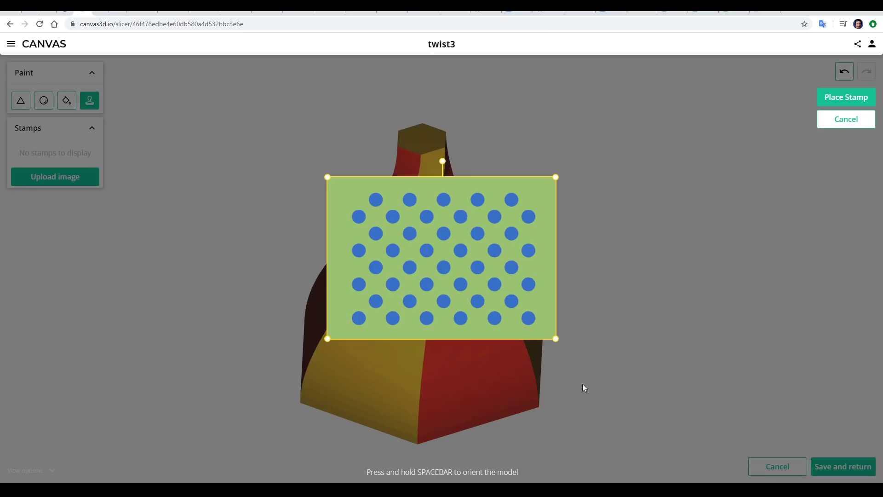
- Place the dot stamp on the model's body, then start painting the voxel skull's upper rows yellow
drag(446, 247, 428, 302)
click(843, 99)
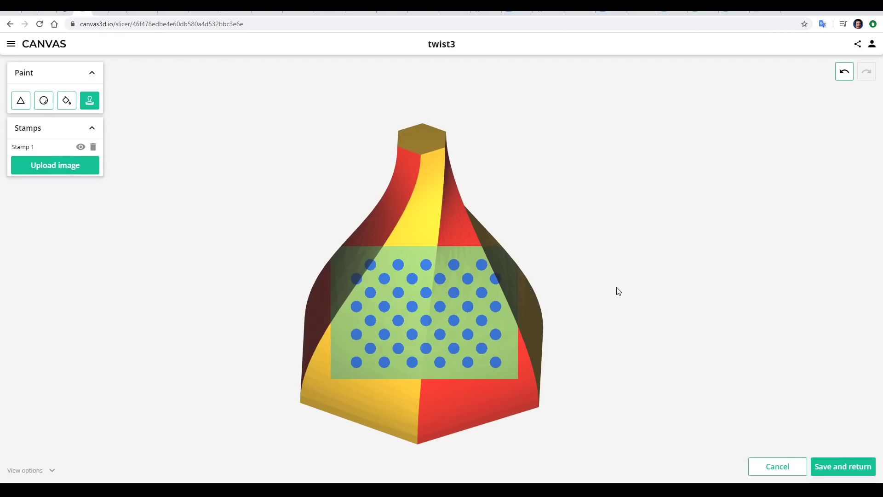
drag(589, 331, 414, 327)
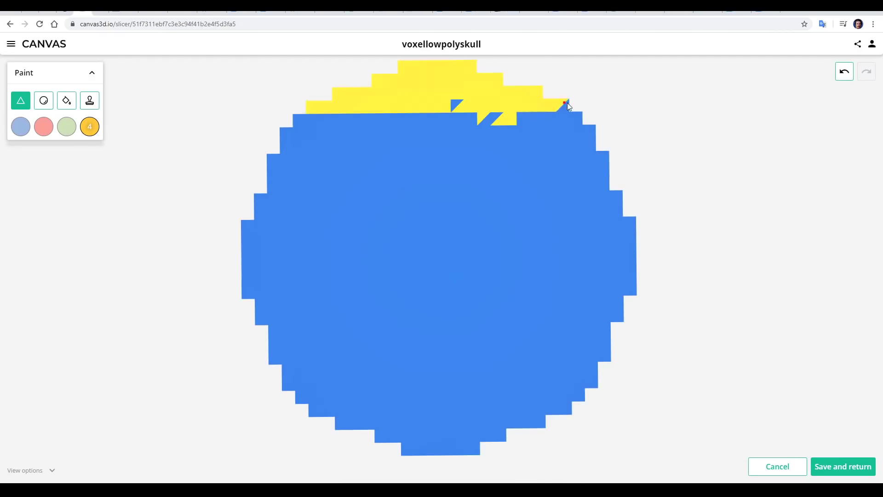
mouse_move(569, 106)
mouse_down()
mouse_move(302, 119)
mouse_move(593, 124)
mouse_move(503, 135)
mouse_move(288, 136)
mouse_move(307, 146)
mouse_move(521, 148)
mouse_up()
- Extend the yellow paint along the voxel skull's upper boundary row
mouse_move(603, 177)
mouse_down()
mouse_move(519, 160)
mouse_move(338, 159)
mouse_up()
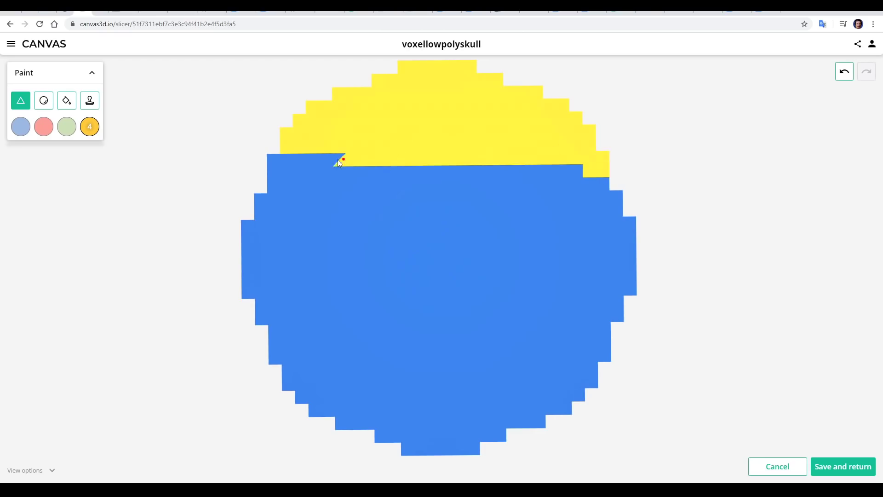
drag(634, 437, 628, 315)
drag(548, 311, 527, 307)
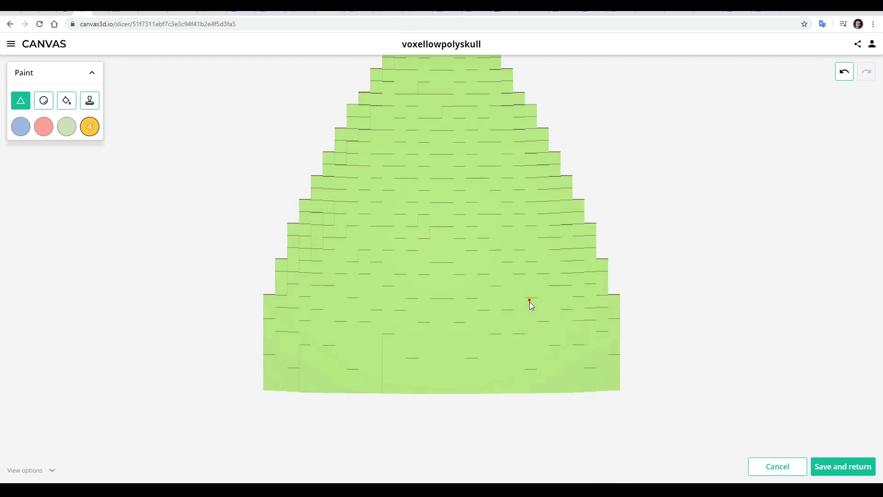
drag(689, 258, 701, 274)
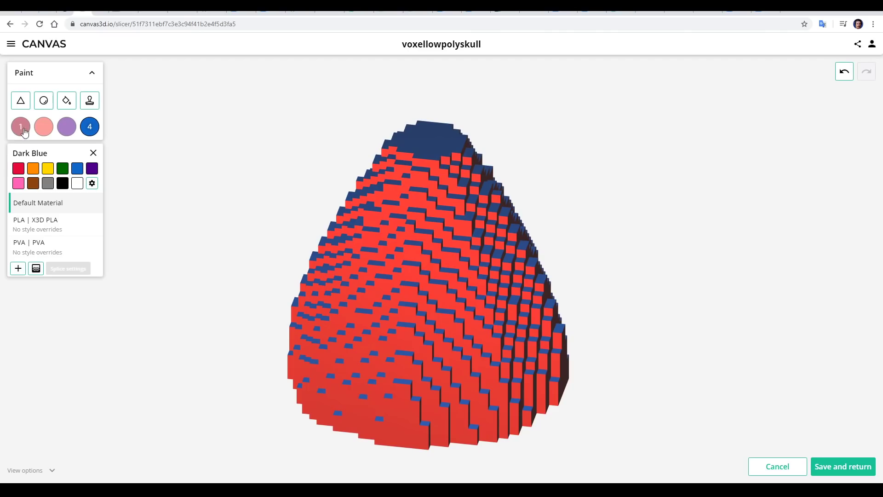
- Change colour slot 2 from red to white
click(44, 128)
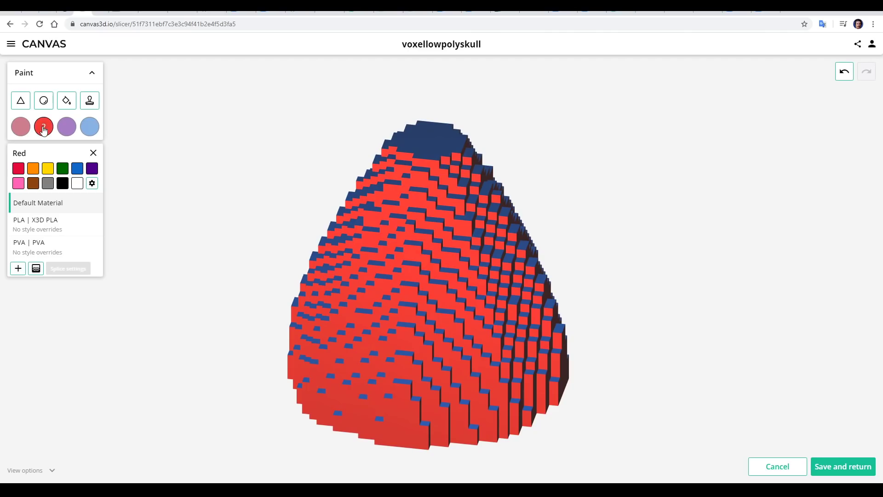
click(77, 183)
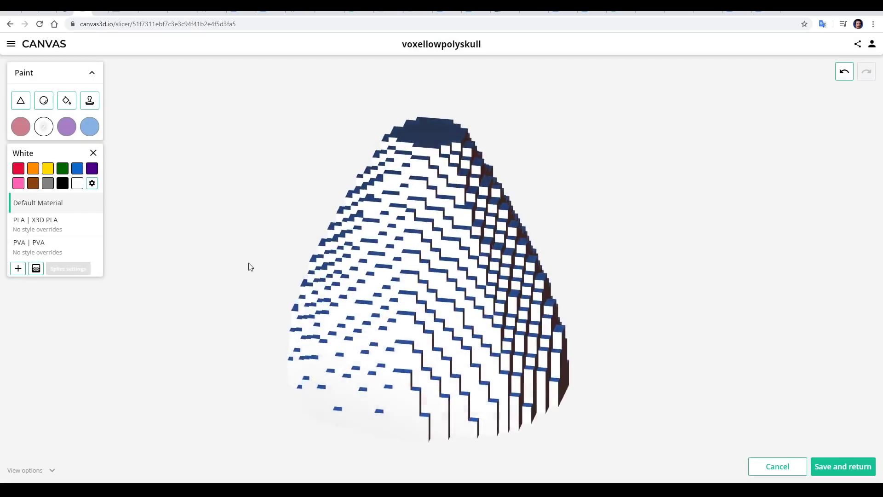
drag(250, 266, 325, 250)
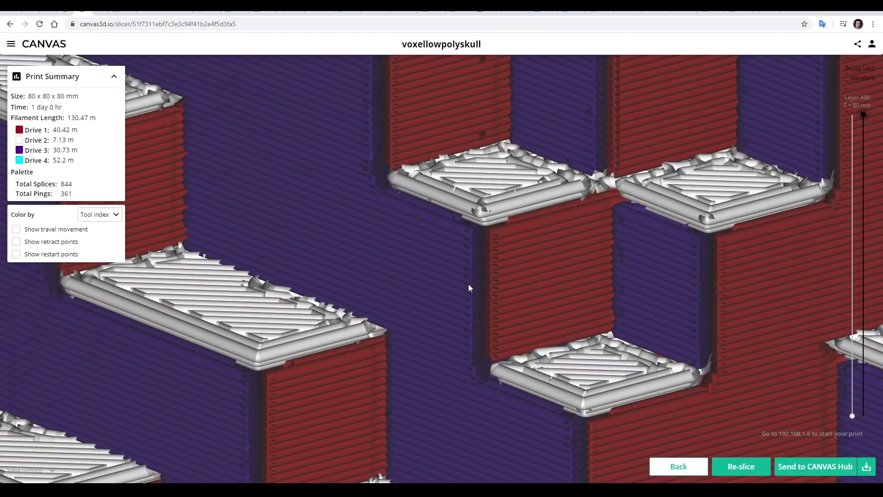
- Zoom out the sliced skull preview and cut it down to layer 176
scroll(471, 283, down, 6)
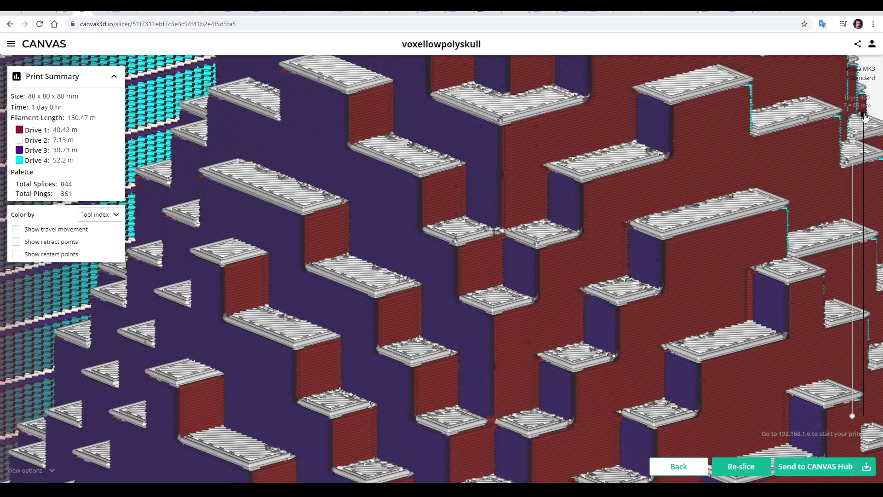
mouse_move(865, 117)
mouse_down()
mouse_move(863, 264)
mouse_move(881, 289)
mouse_move(880, 308)
mouse_move(876, 109)
mouse_up()
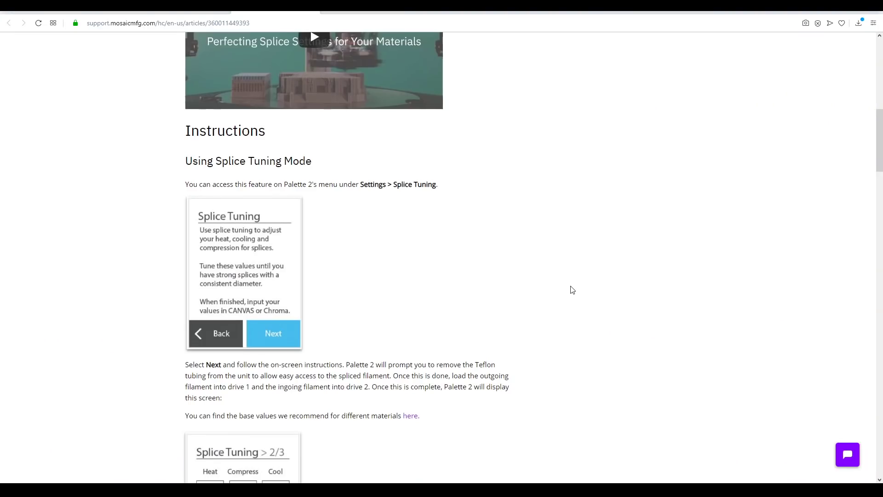
- Scroll the splice article down to the Heat & Cooling Factor advice on brittle and necking splices
scroll(572, 290, down, 7)
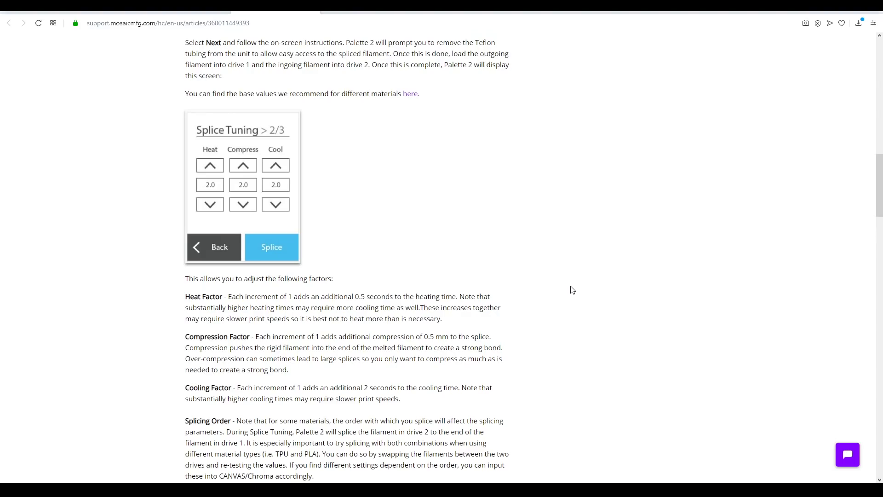
scroll(572, 290, down, 10)
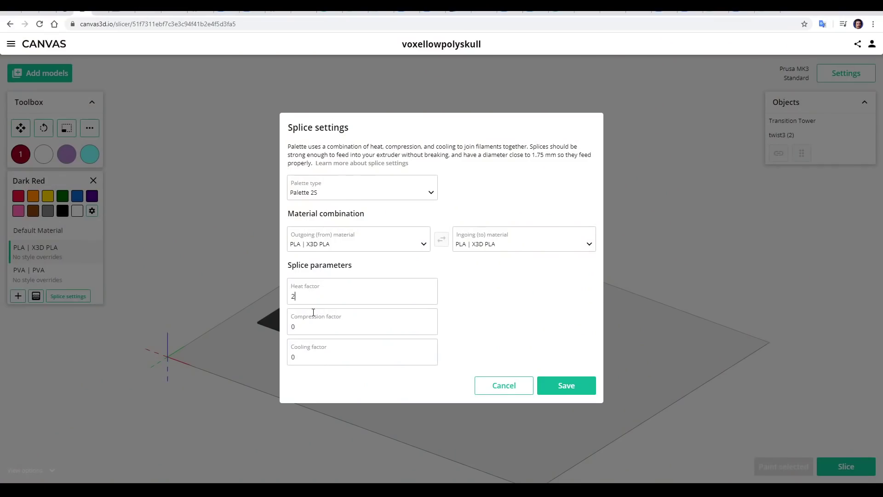
- Set PLA-to-PLA splice compression to -1 and cooling to 3, and save
drag(300, 327, 276, 358)
text(-1)
text(3)
click(563, 384)
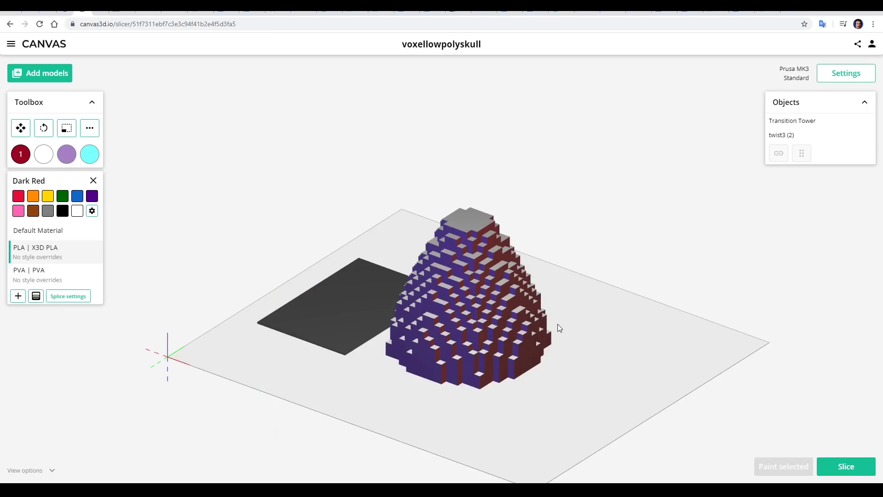
- Assign PLA material to the dark purple and cyan colour slots
click(67, 154)
click(49, 250)
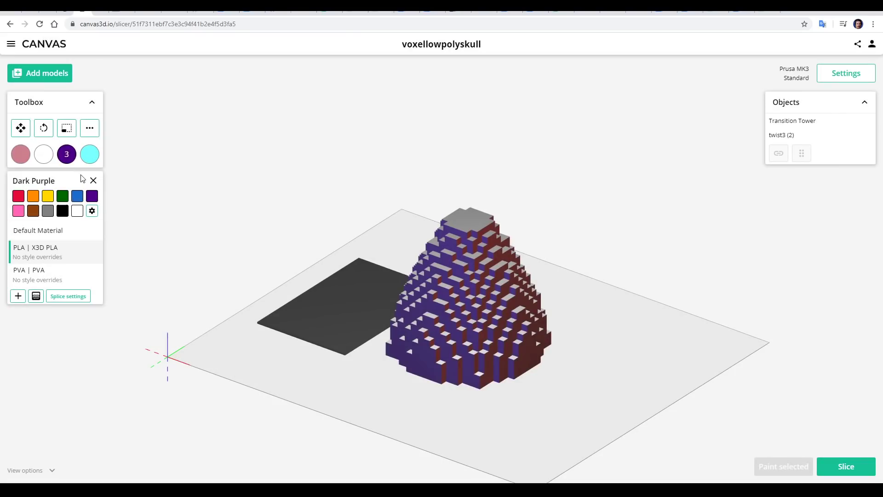
click(90, 154)
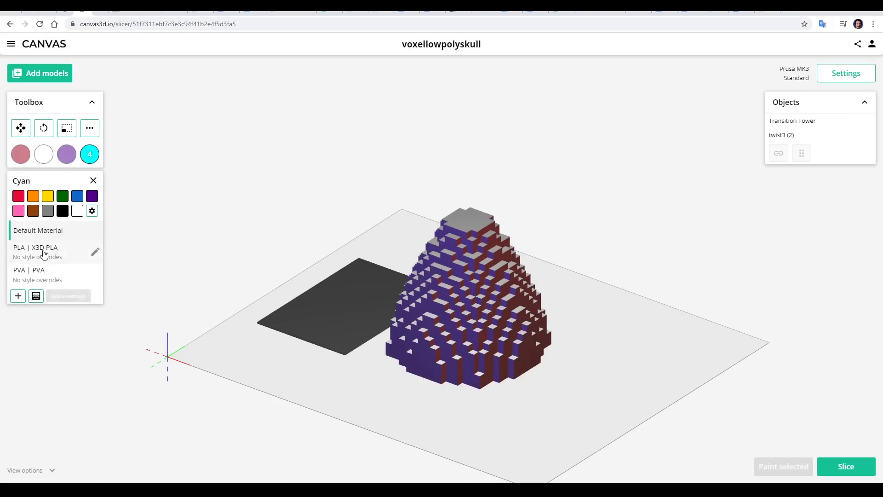
click(43, 252)
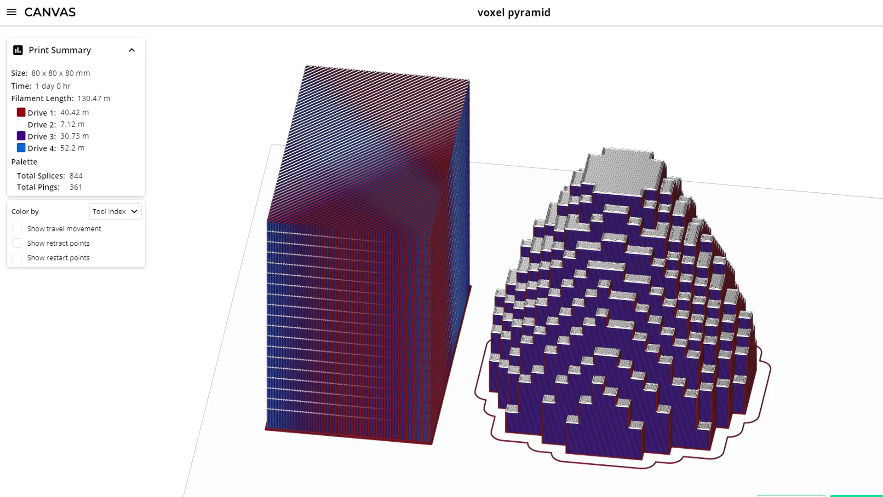